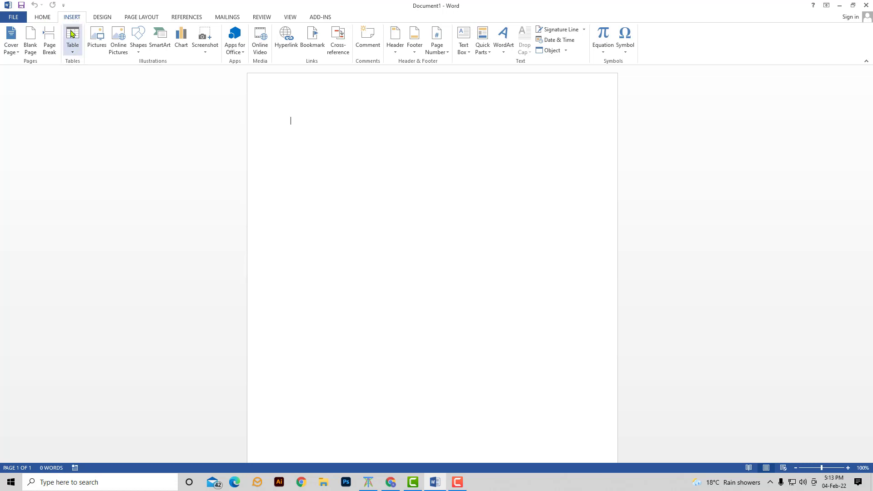
Insert a table with four columns and eight rows, and enlarge it downward to make all rows much taller
click(72, 34)
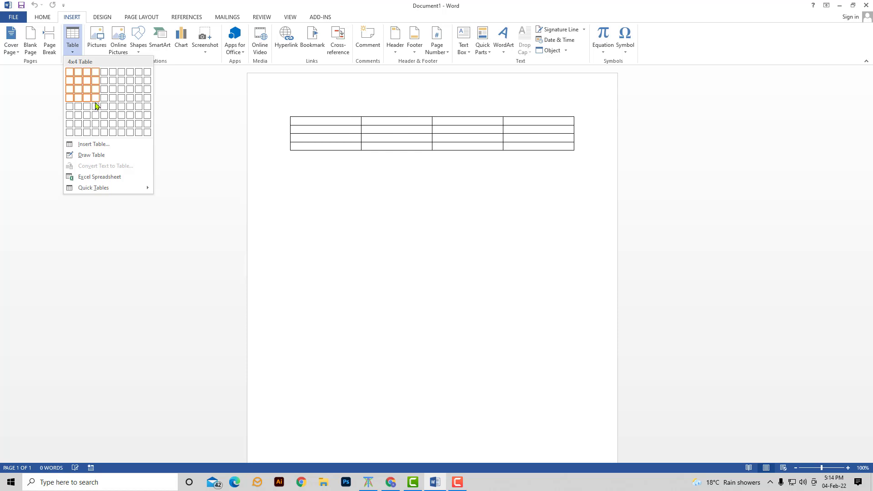
click(93, 133)
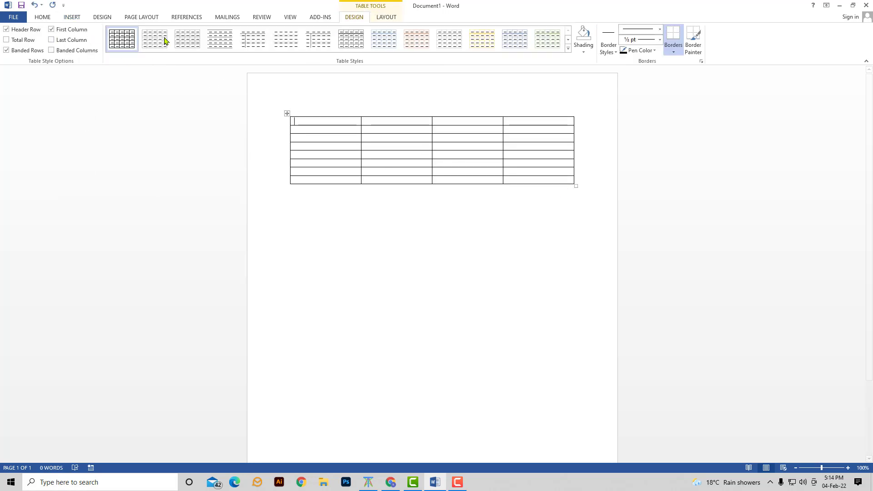
drag(576, 187, 584, 385)
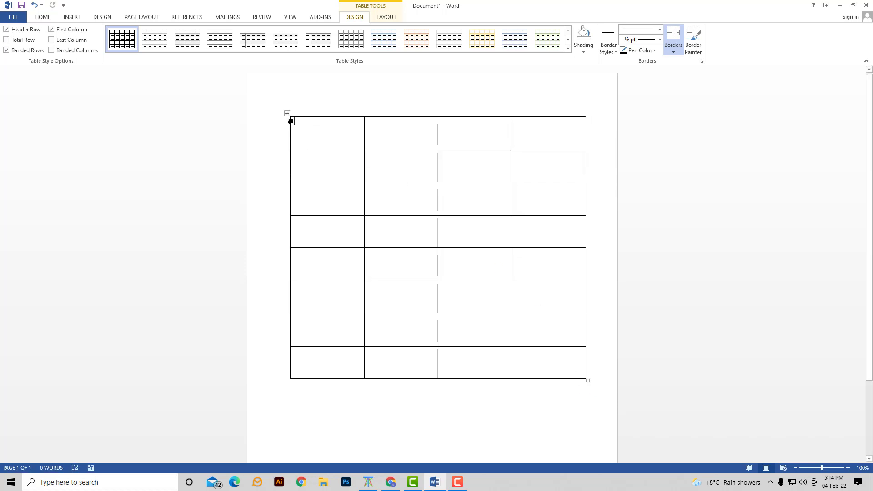
Narrow the table's first column slightly and widen the third column by shifting their right-hand borders
drag(286, 114, 282, 112)
click(329, 127)
mouse_move(365, 174)
mouse_down()
mouse_move(396, 175)
mouse_move(349, 176)
mouse_move(374, 173)
mouse_move(362, 172)
mouse_up()
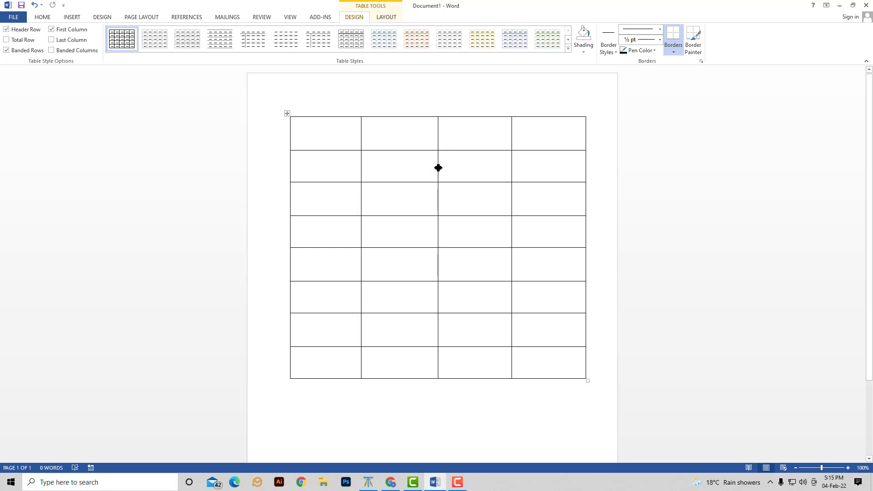
mouse_move(439, 168)
mouse_down()
mouse_move(460, 168)
mouse_move(438, 169)
mouse_up()
drag(512, 167, 520, 166)
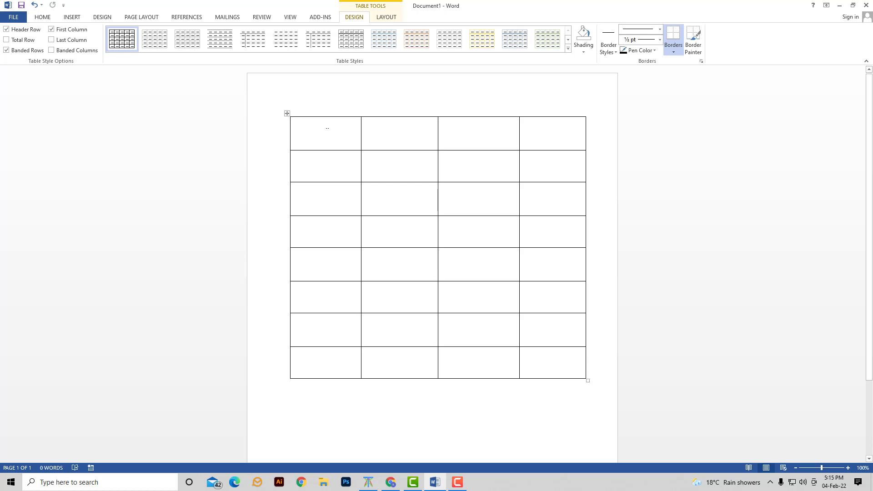
Enter the headings Name, Product and Mill in the first three cells of the table's top row
text(ame)
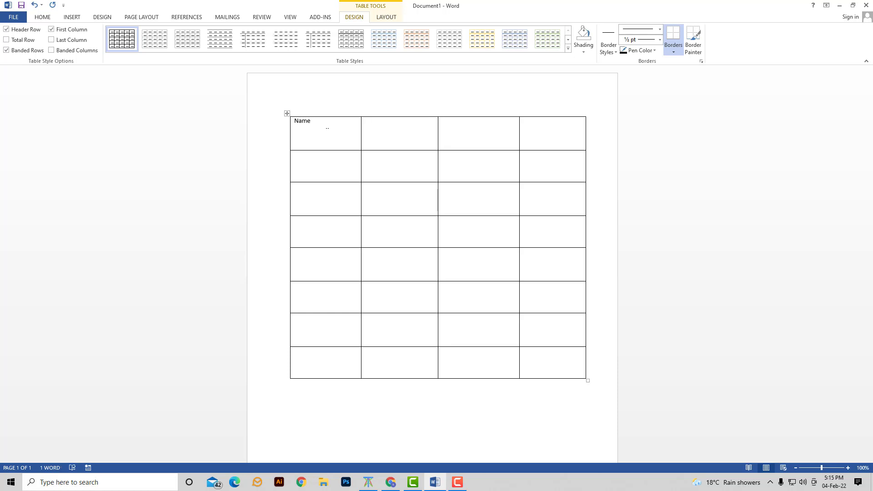
text(Product)
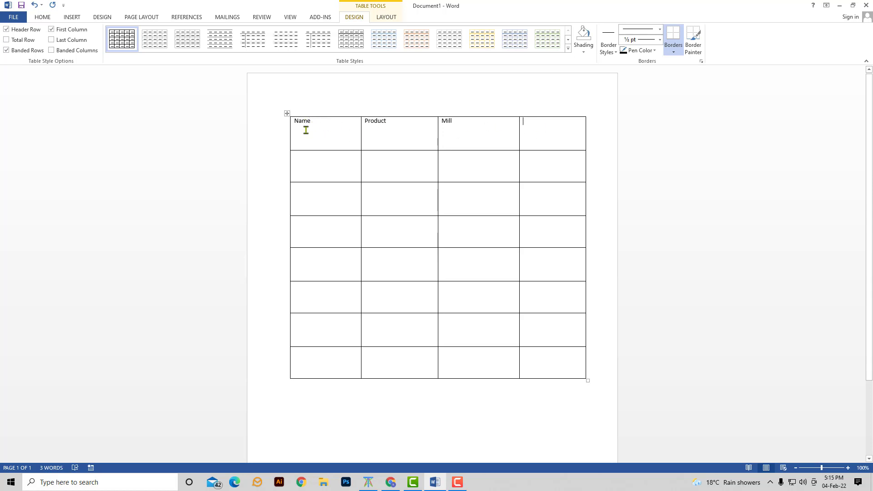
Increase the font size of the table's whole heading row to 36
click(292, 129)
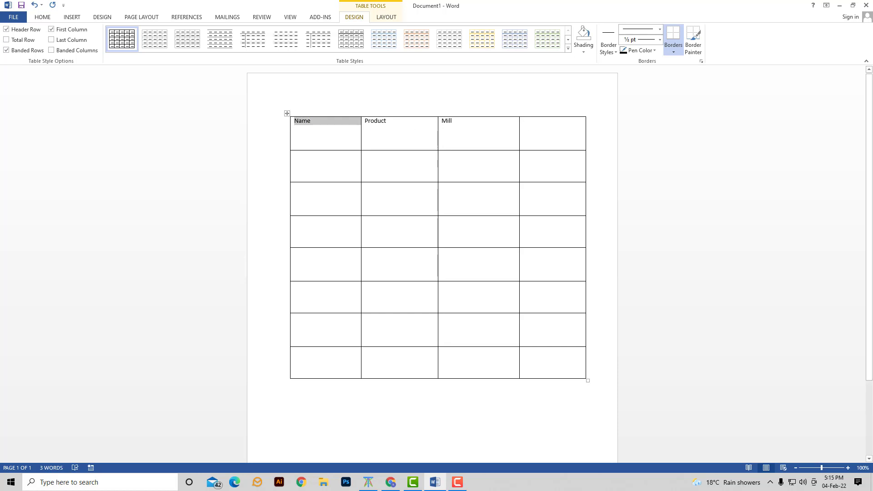
drag(522, 122, 303, 128)
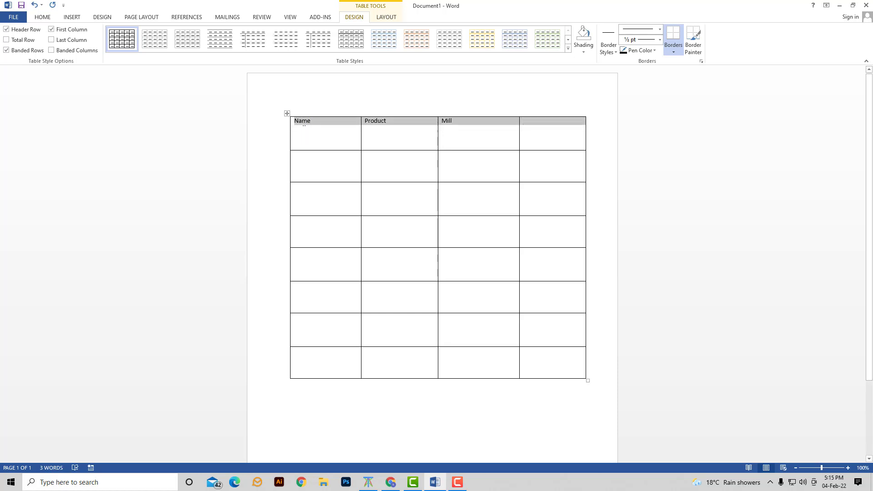
click(42, 17)
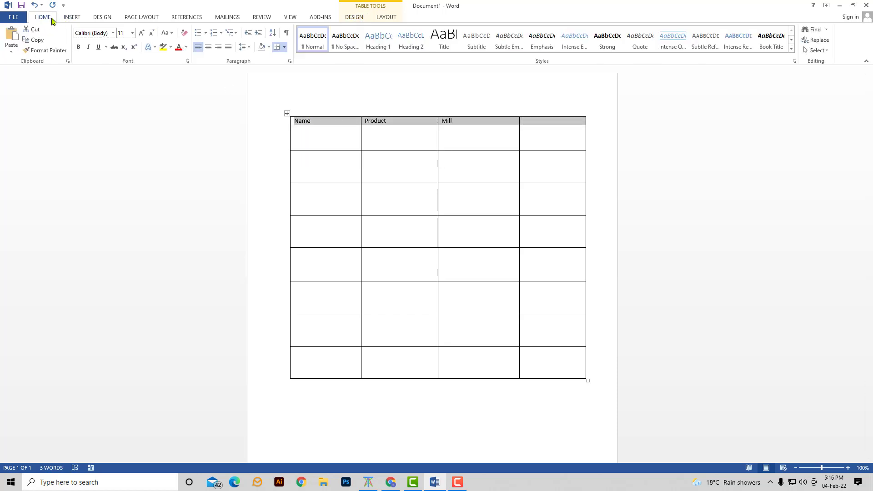
click(142, 34)
click(142, 34)
click(142, 34)
click(142, 34)
click(141, 34)
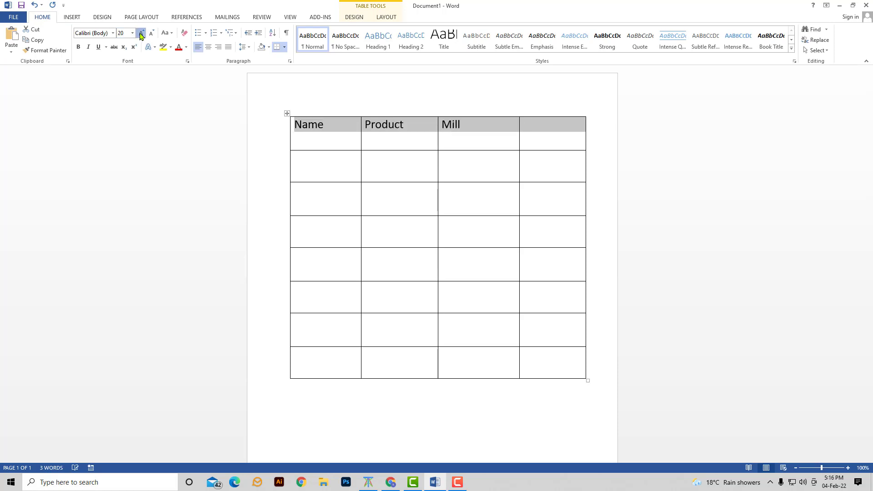
click(141, 34)
click(142, 34)
click(142, 33)
click(141, 33)
click(141, 34)
click(493, 164)
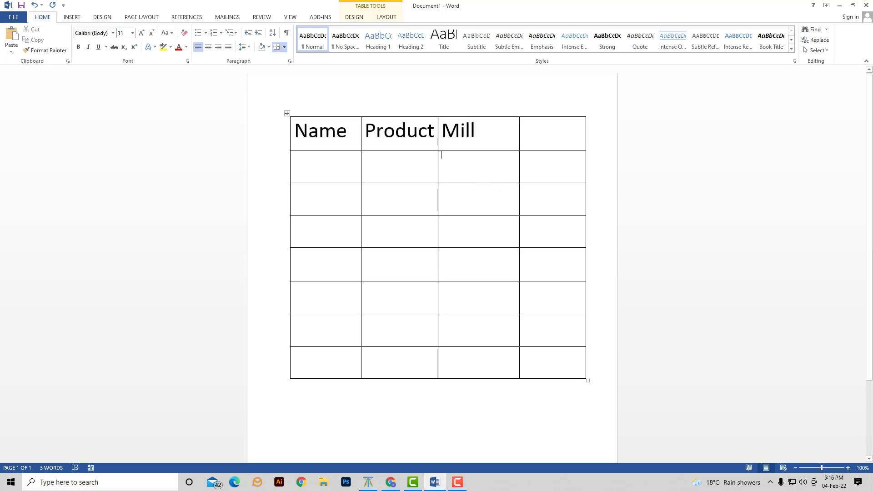
Make the heading row text of the table bold
drag(300, 130, 524, 129)
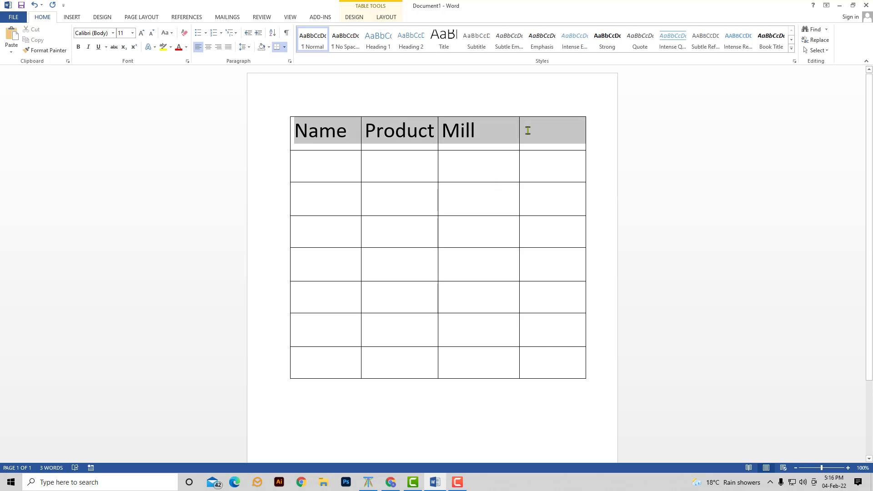
click(567, 138)
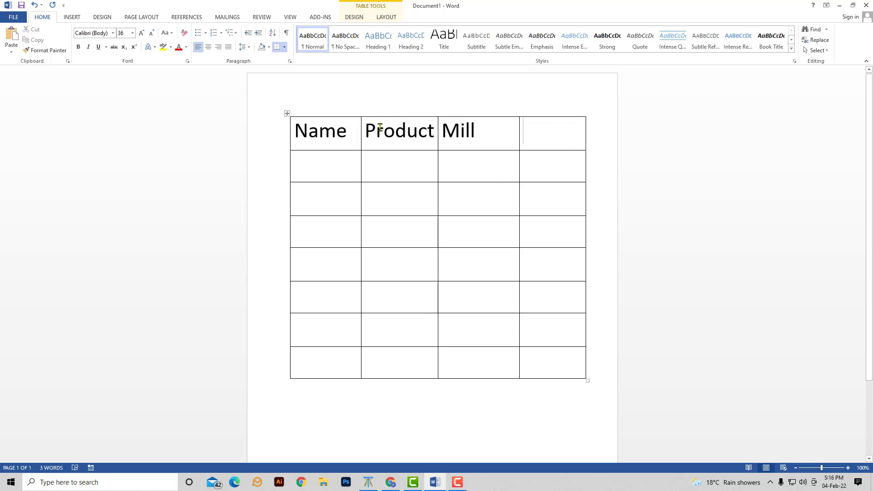
drag(300, 129, 585, 127)
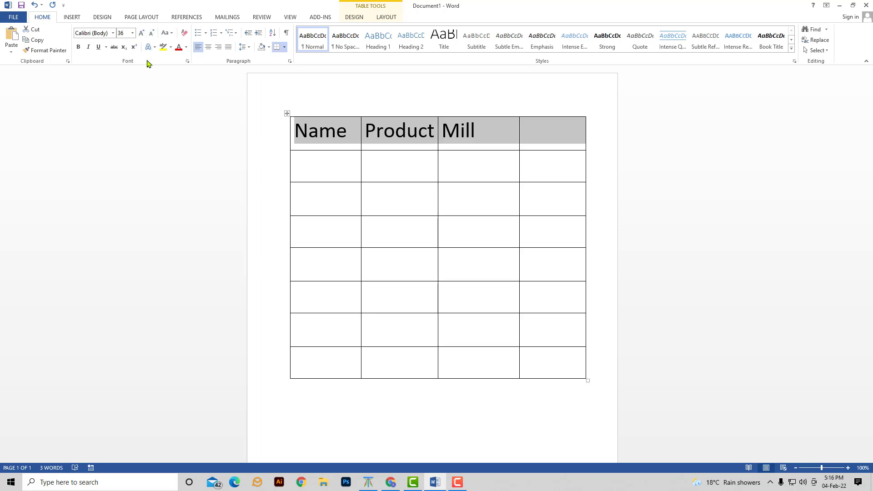
click(78, 47)
click(409, 158)
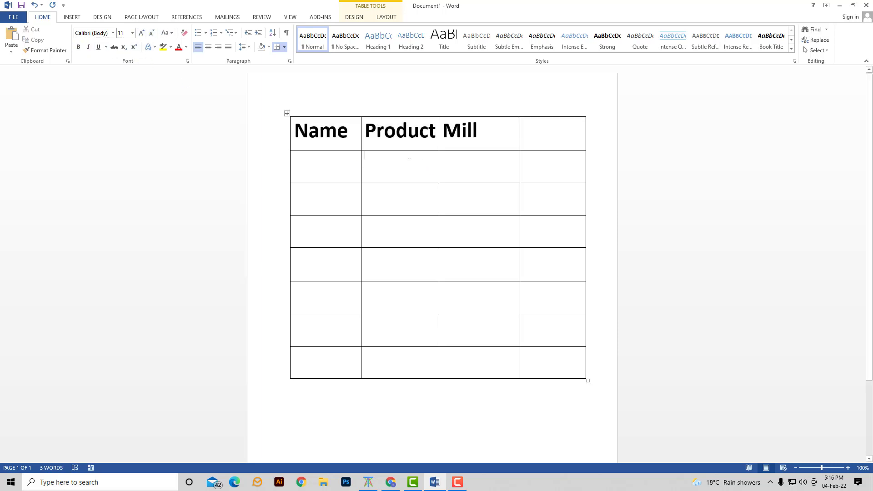
Stretch the whole table further down the page so that all its rows are taller
drag(295, 132, 544, 156)
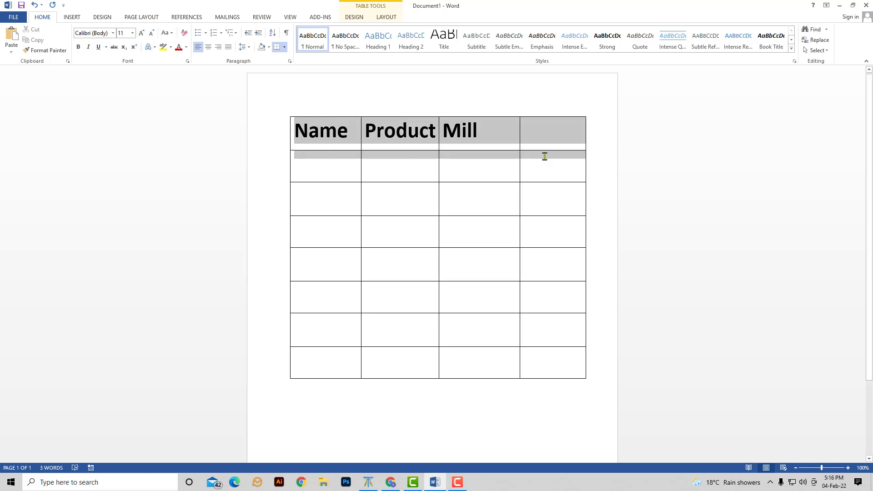
click(481, 162)
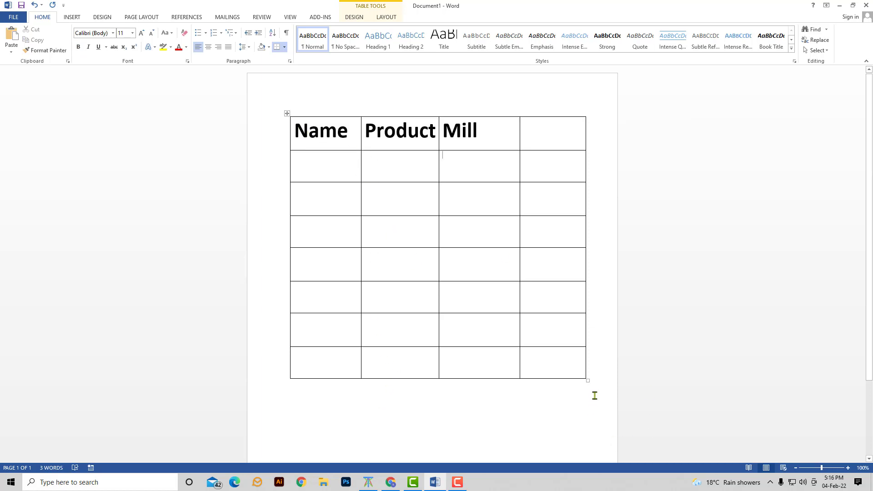
drag(587, 381, 582, 420)
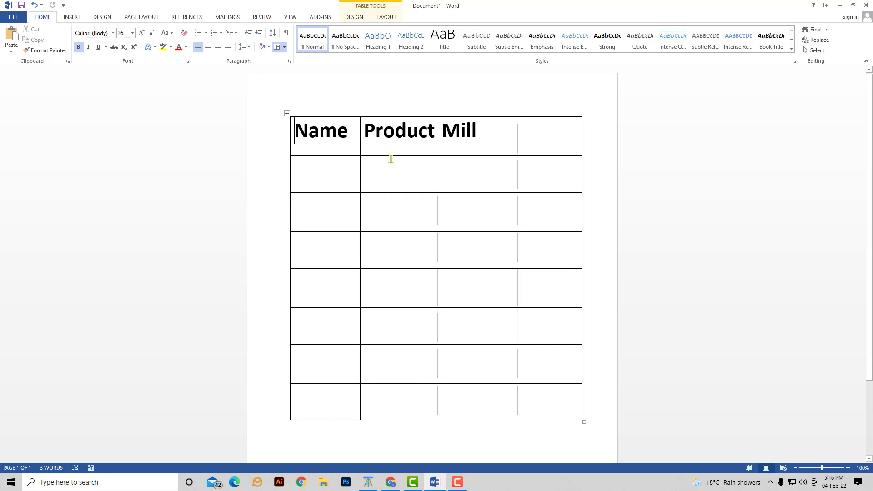
click(496, 141)
click(293, 132)
drag(292, 132, 536, 141)
click(360, 152)
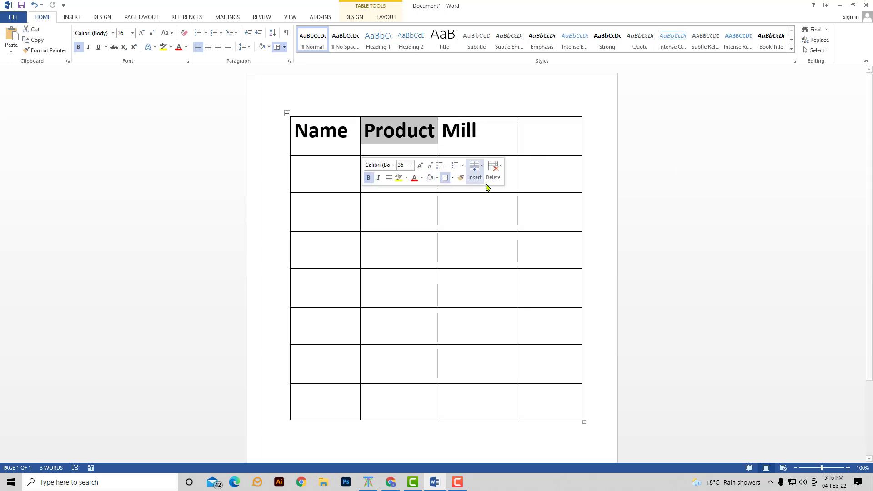
click(542, 170)
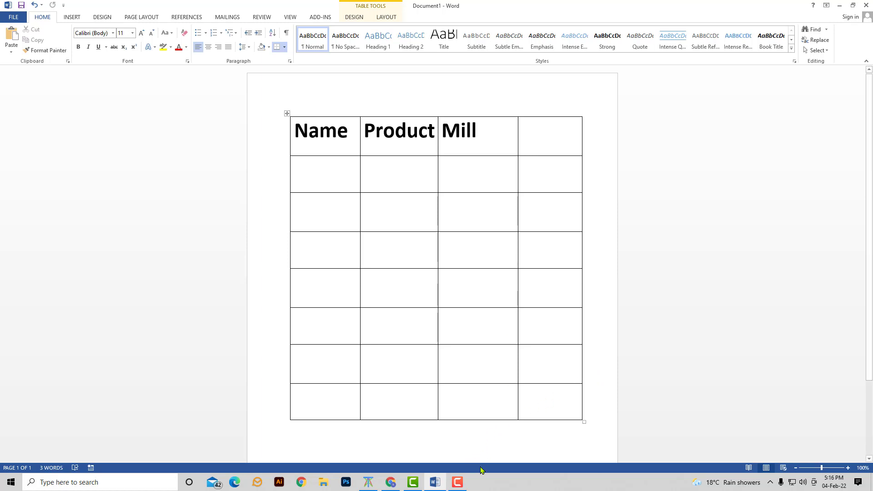
mouse_move(459, 484)
click(457, 482)
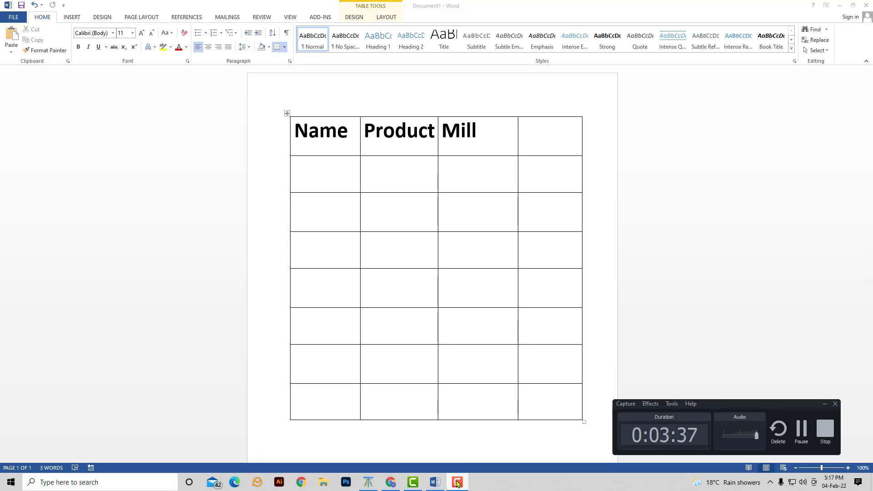